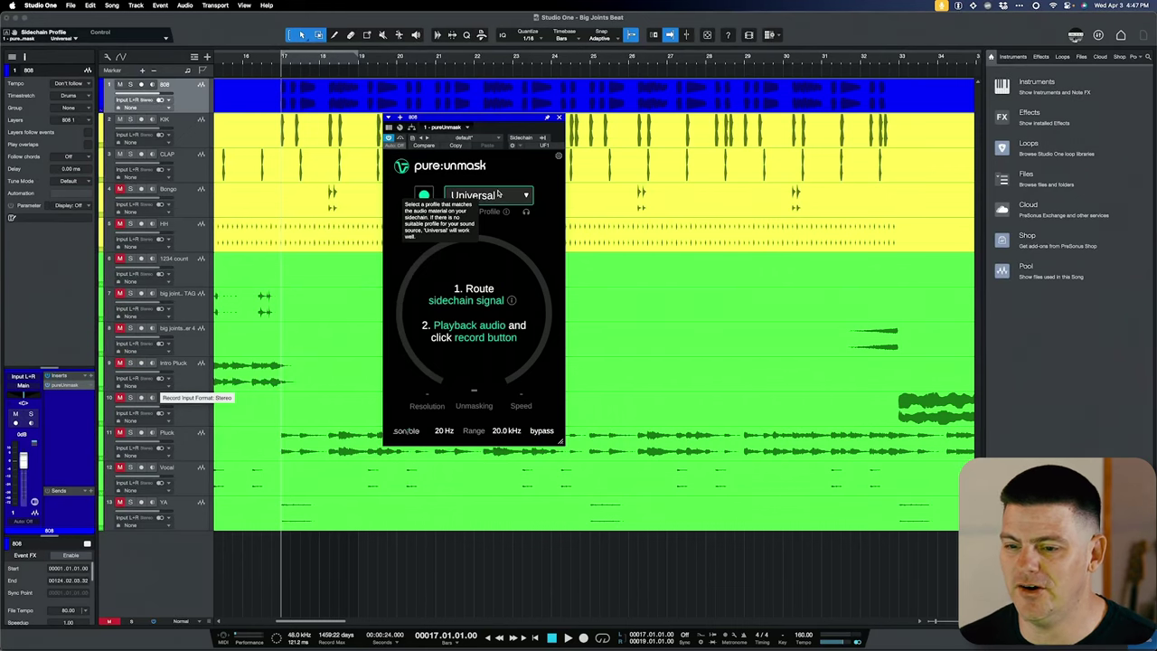
# - Choose Kick from pure:unmask's sidechain profile list on the 808 track
pyautogui.click(498, 195)
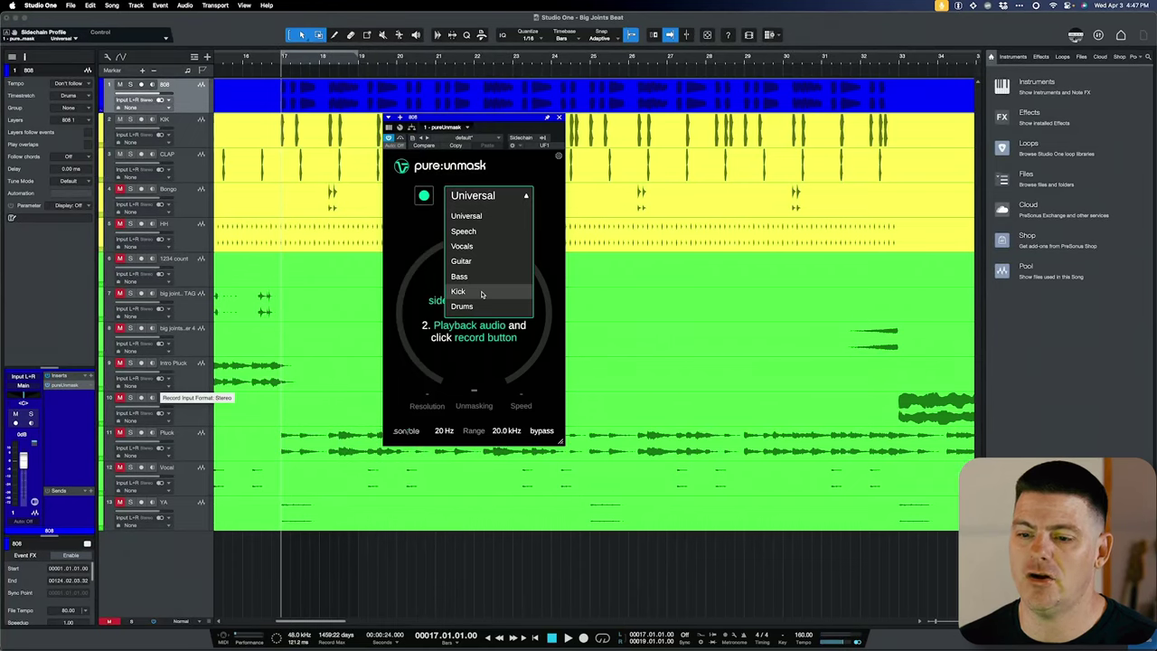
pyautogui.click(458, 291)
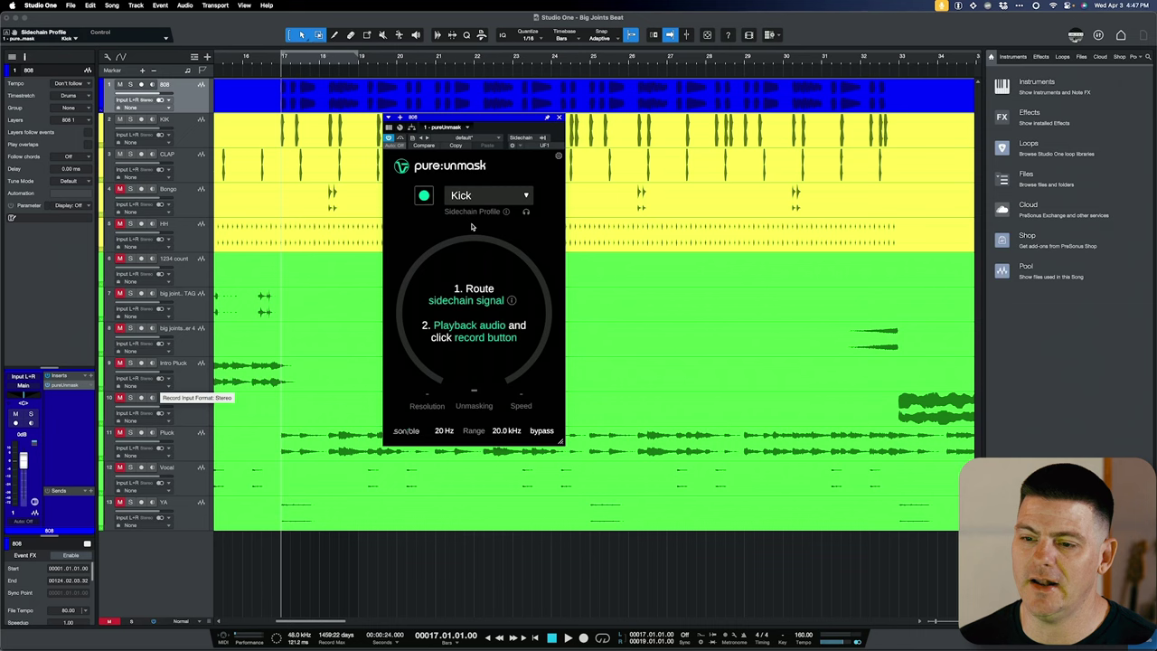
# - Send the KIK track into pure:unmask's sidechain from the plugin header's source list
pyautogui.click(542, 140)
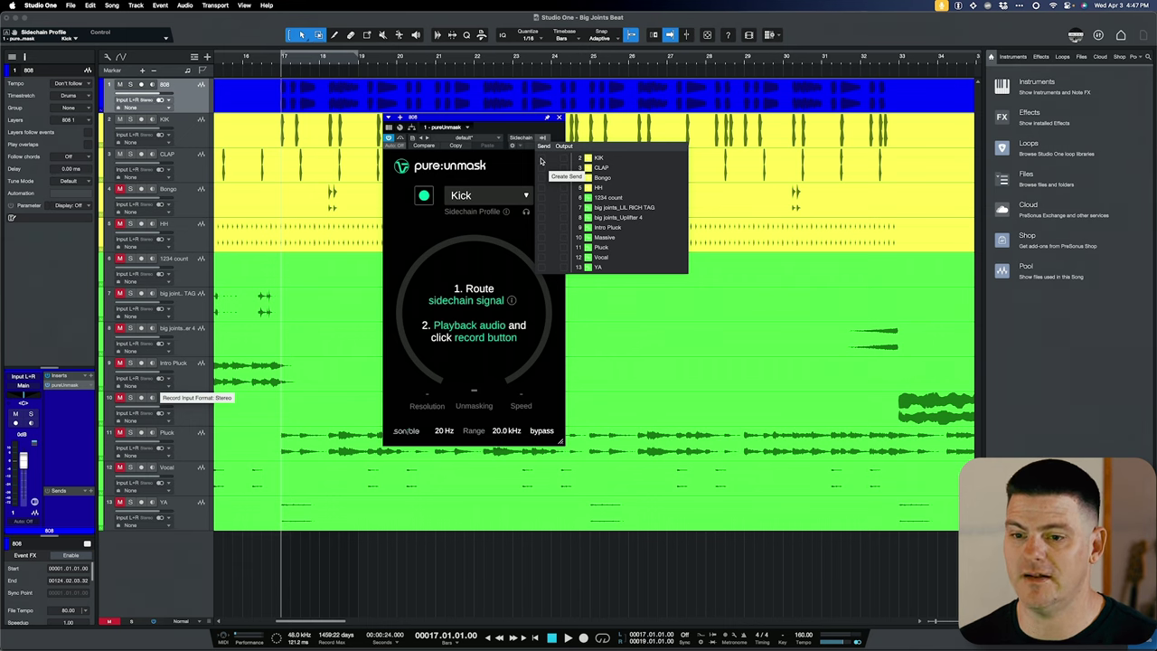
pyautogui.click(541, 160)
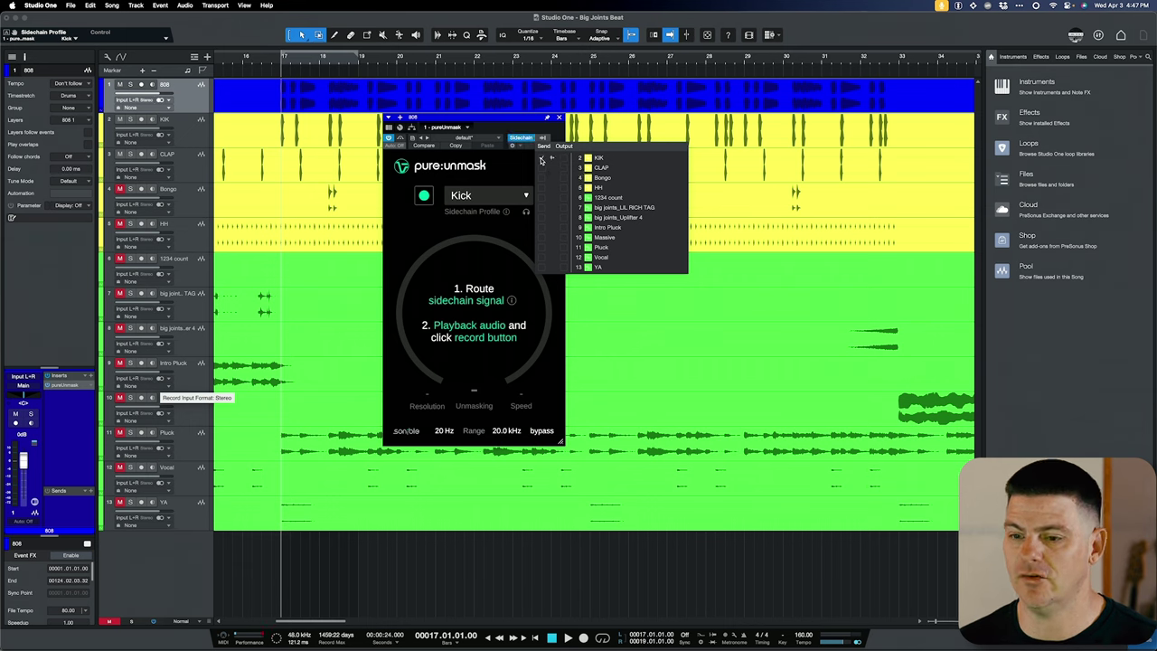
pyautogui.click(427, 239)
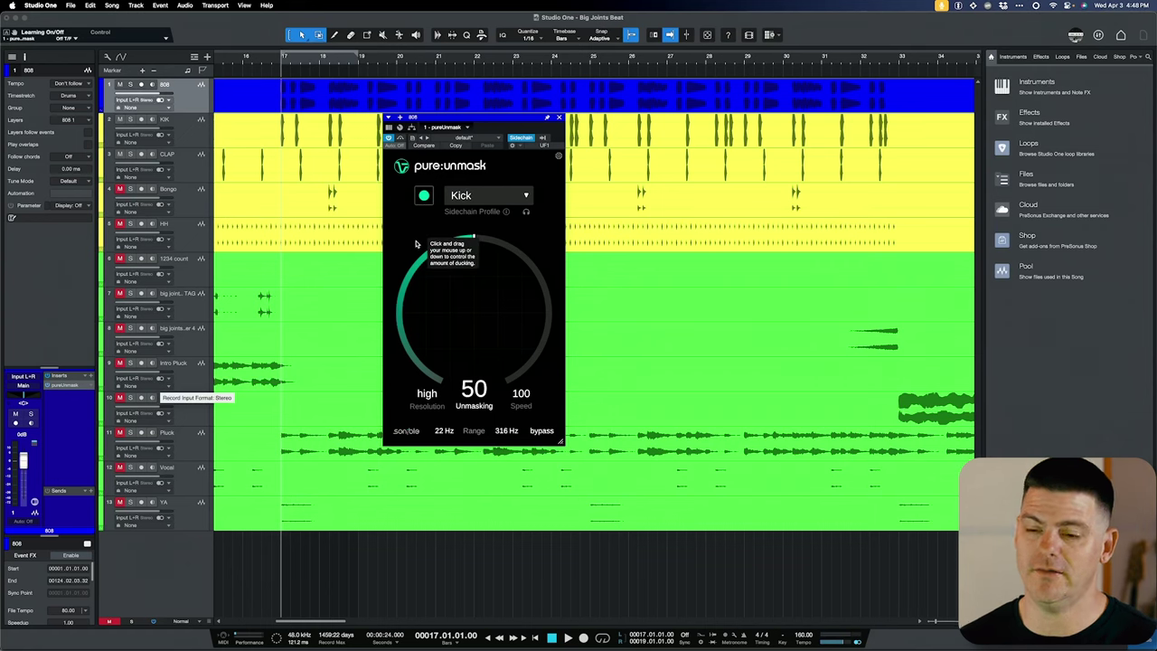
# - Play the song so pure:unmask learns the kick, then stop back at bar 17
pyautogui.press('space')
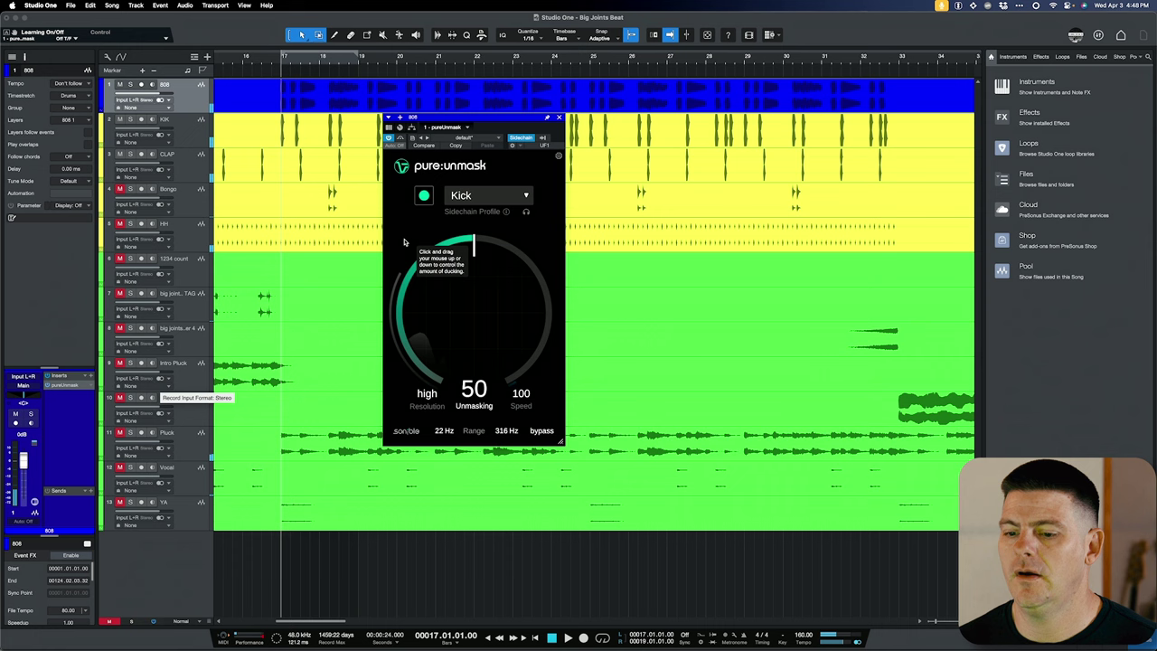
pyautogui.press('space')
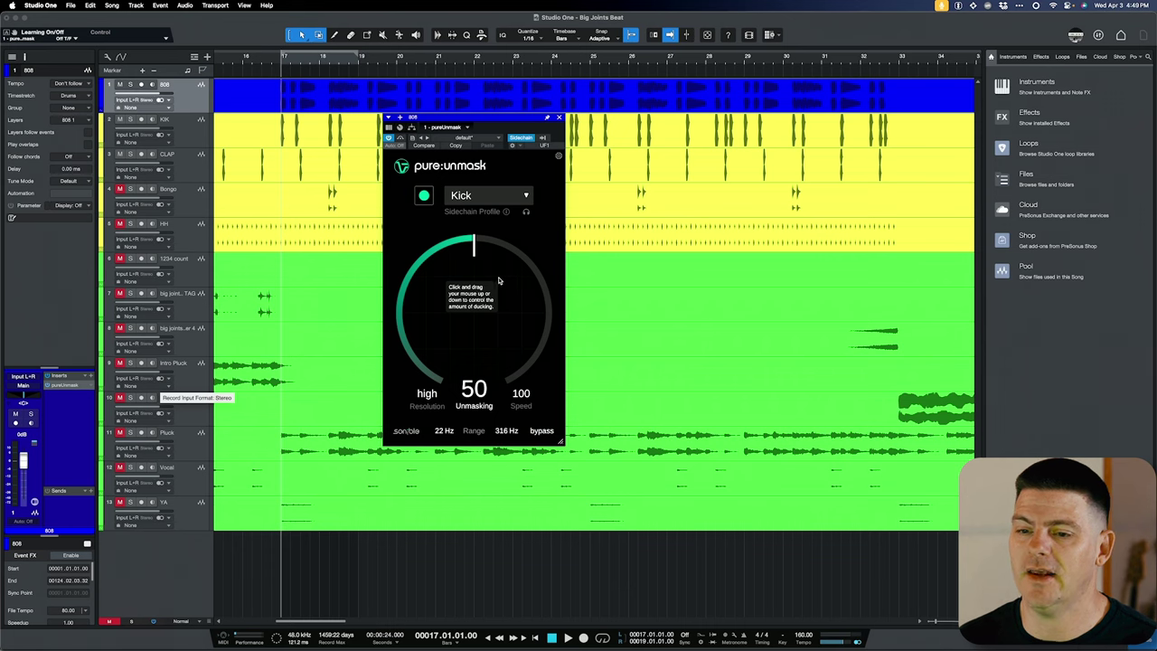
# - Bypass pure:unmask briefly to hear the dry 808, then switch it back on
pyautogui.click(389, 141)
pyautogui.click(401, 138)
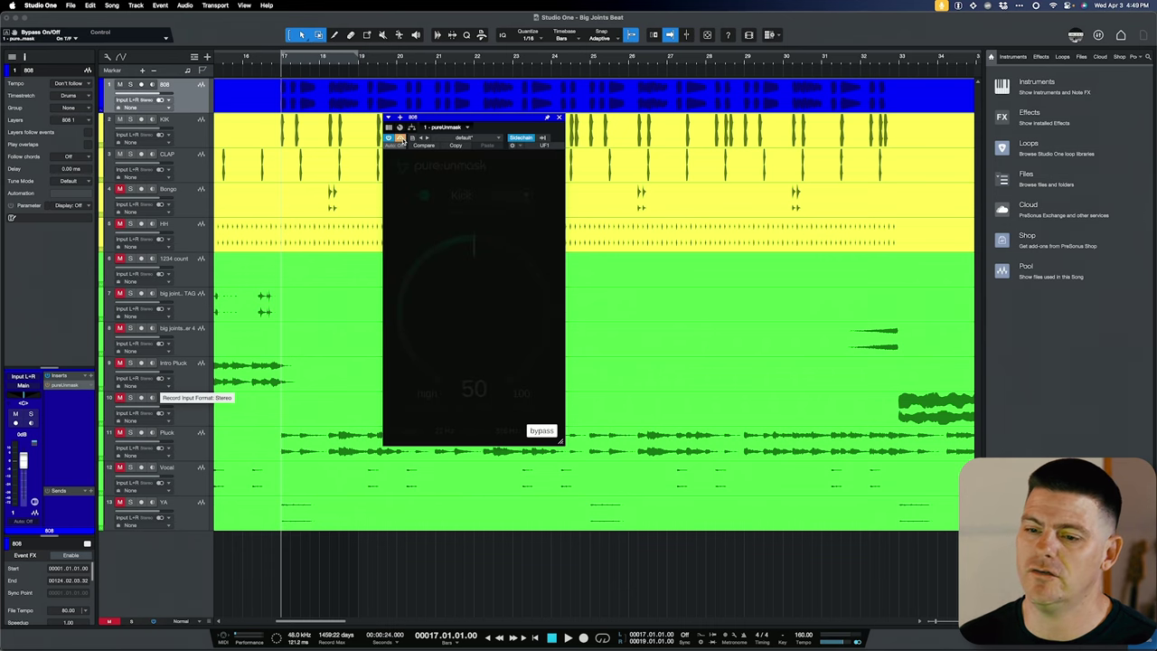
pyautogui.click(400, 138)
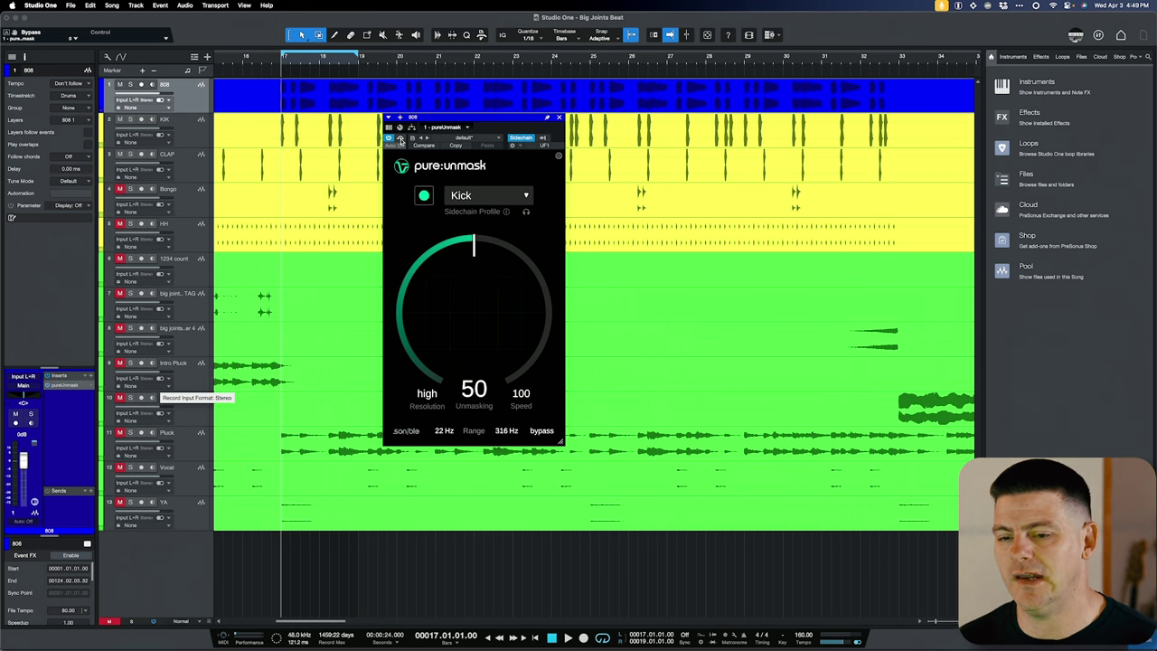
# - During playback raise Unmasking to 100, comparing against bypass several times
pyautogui.press('space')
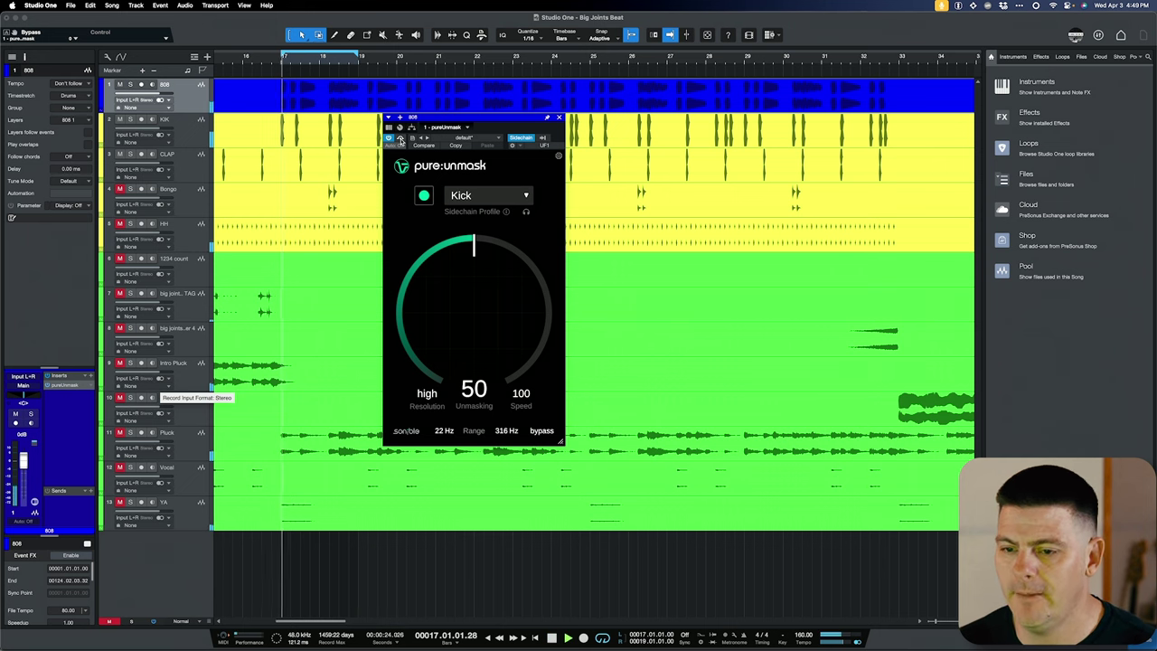
pyautogui.moveTo(440, 265); pyautogui.dragTo(443, 234)
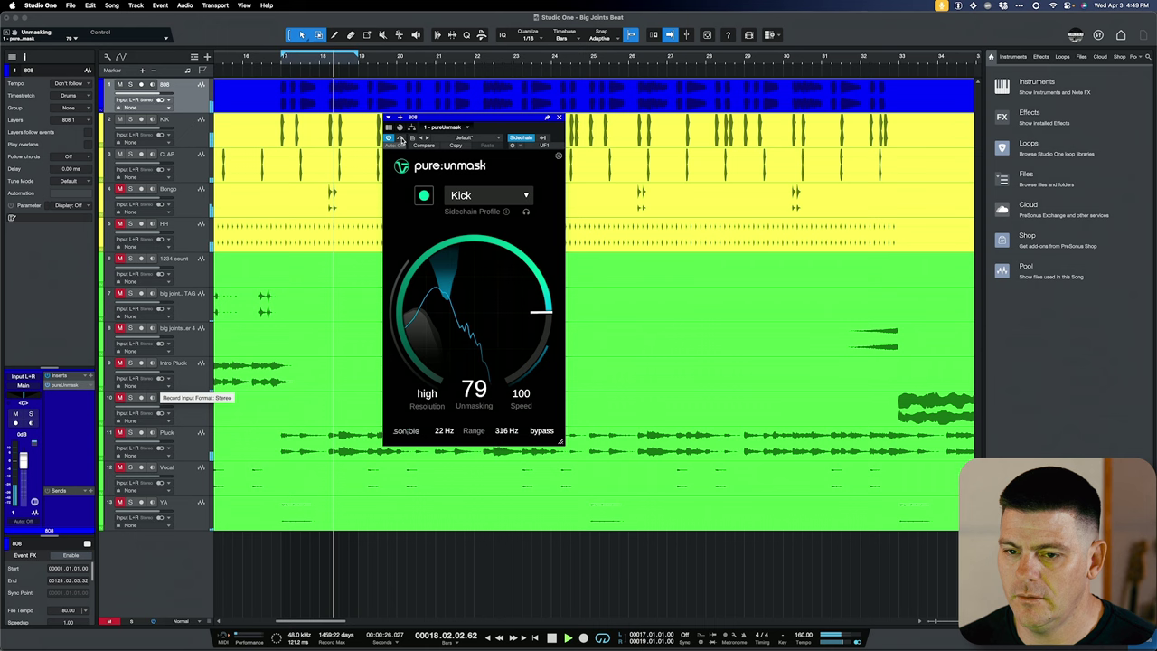
pyautogui.click(400, 138)
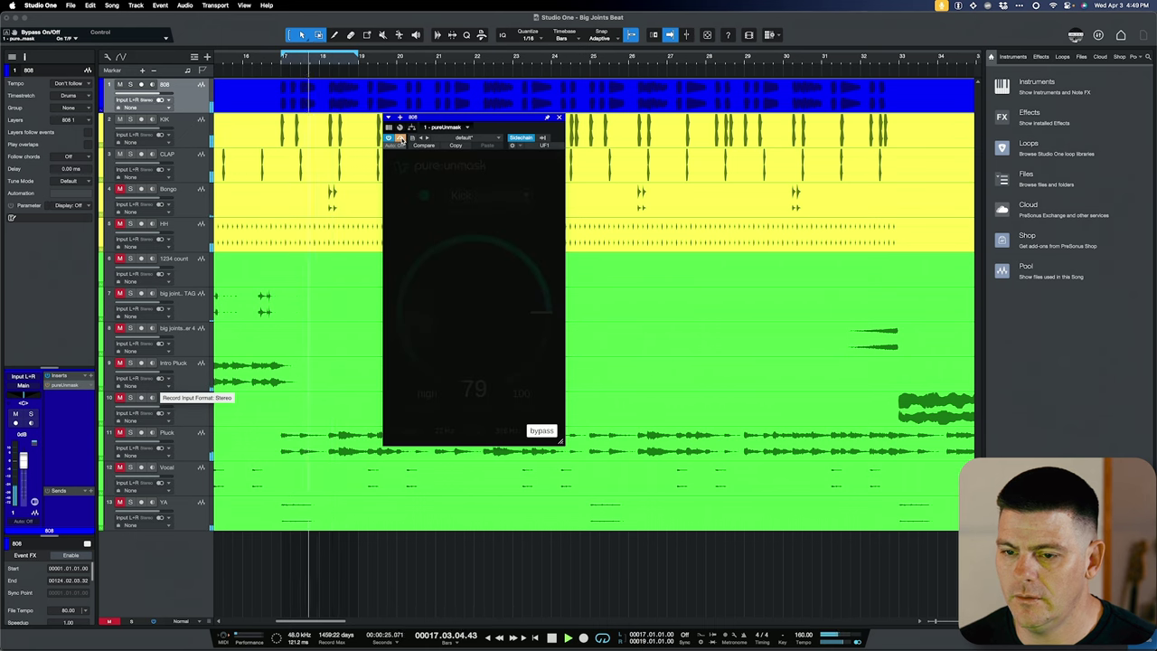
pyautogui.click(400, 139)
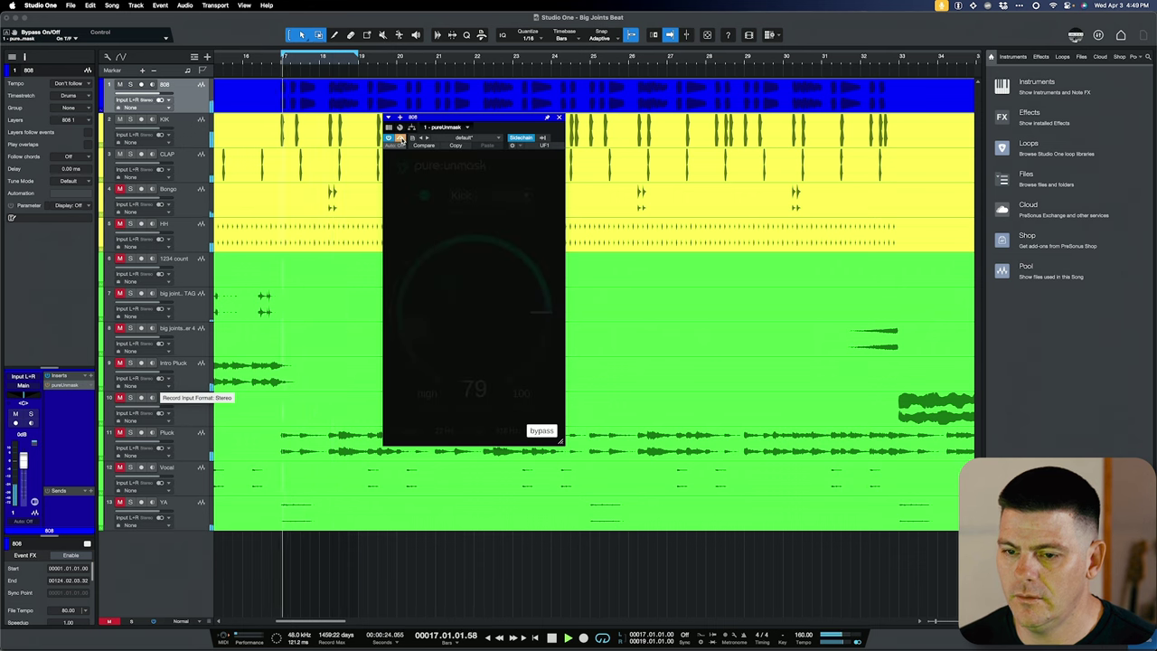
pyautogui.click(400, 139)
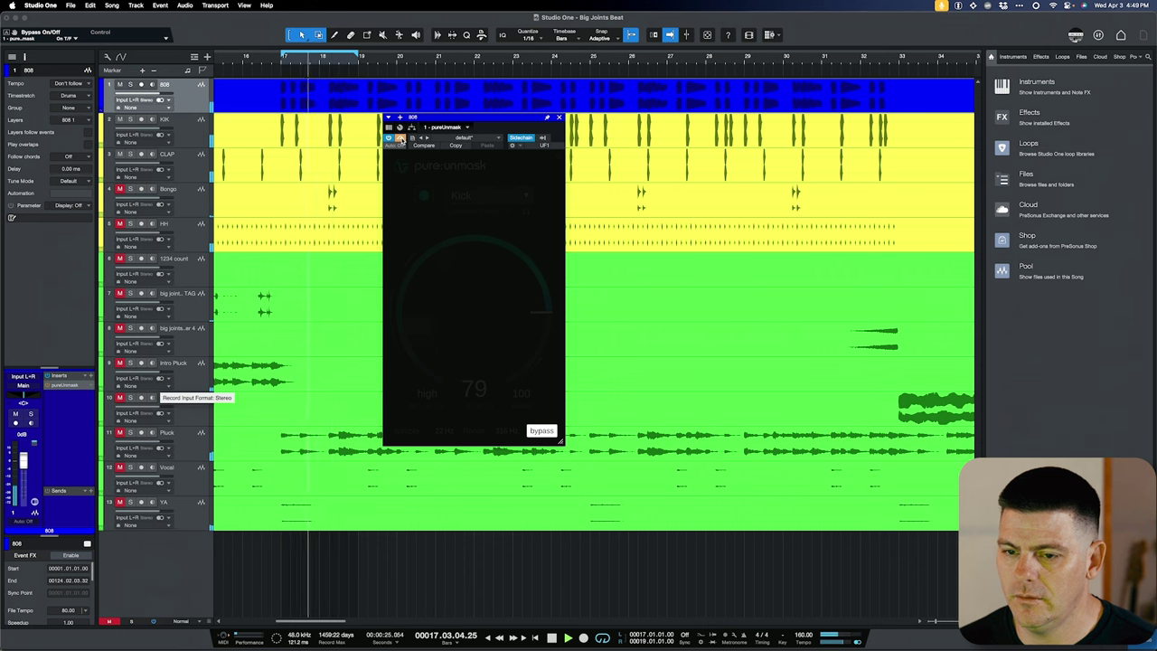
pyautogui.click(400, 139)
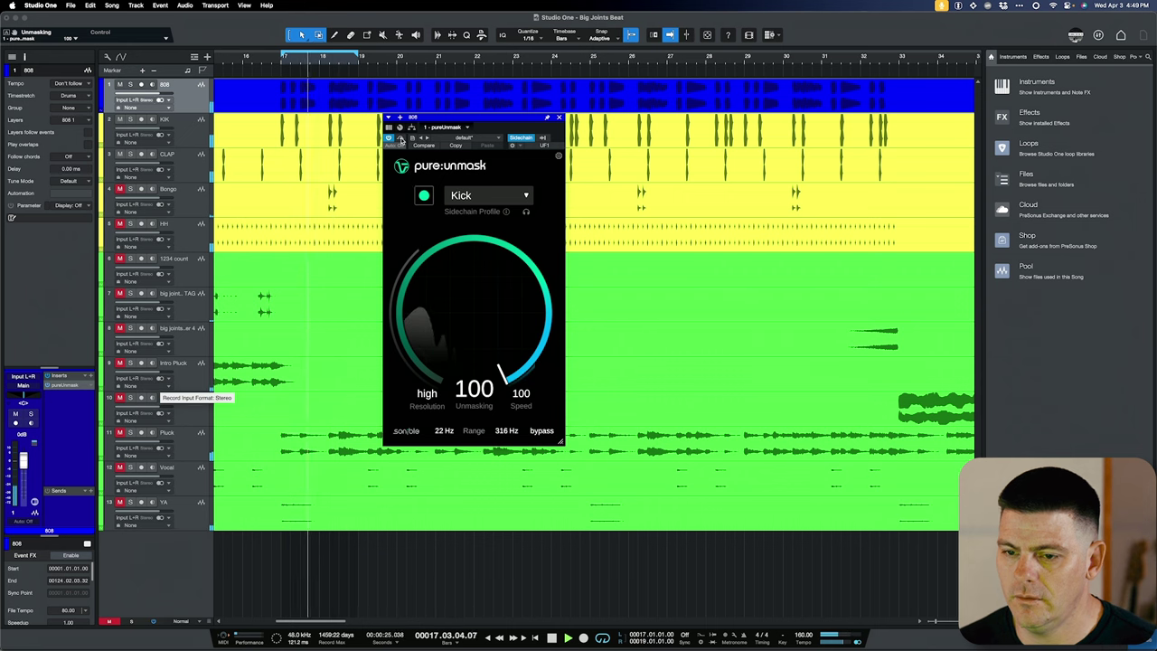
pyautogui.click(400, 138)
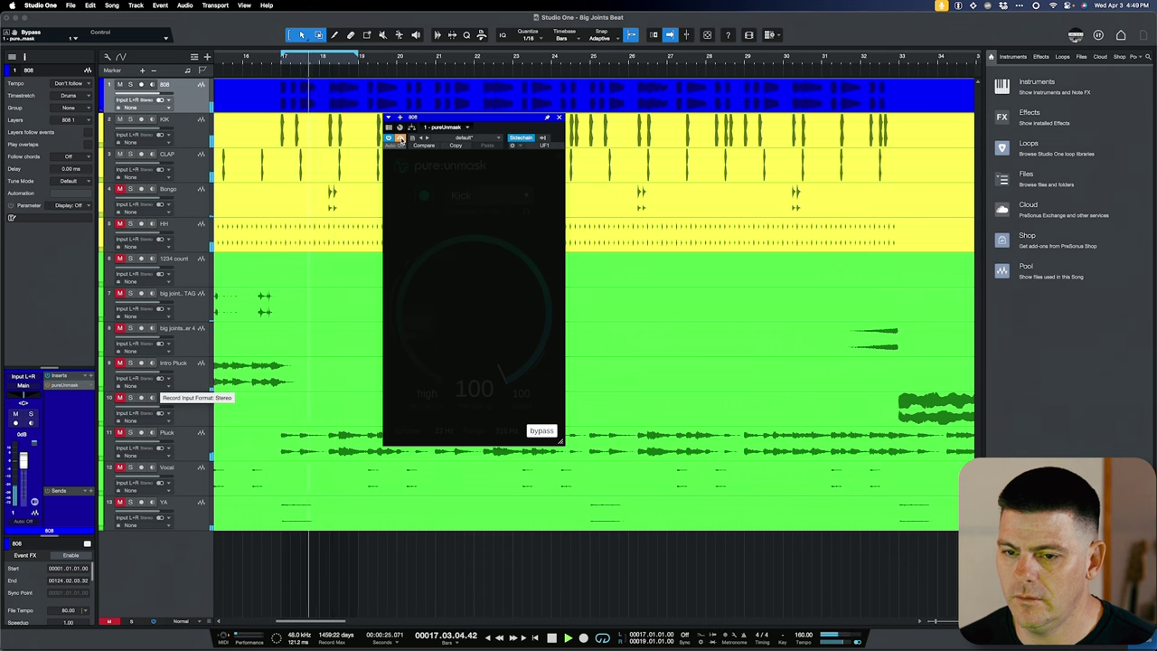
pyautogui.click(400, 138)
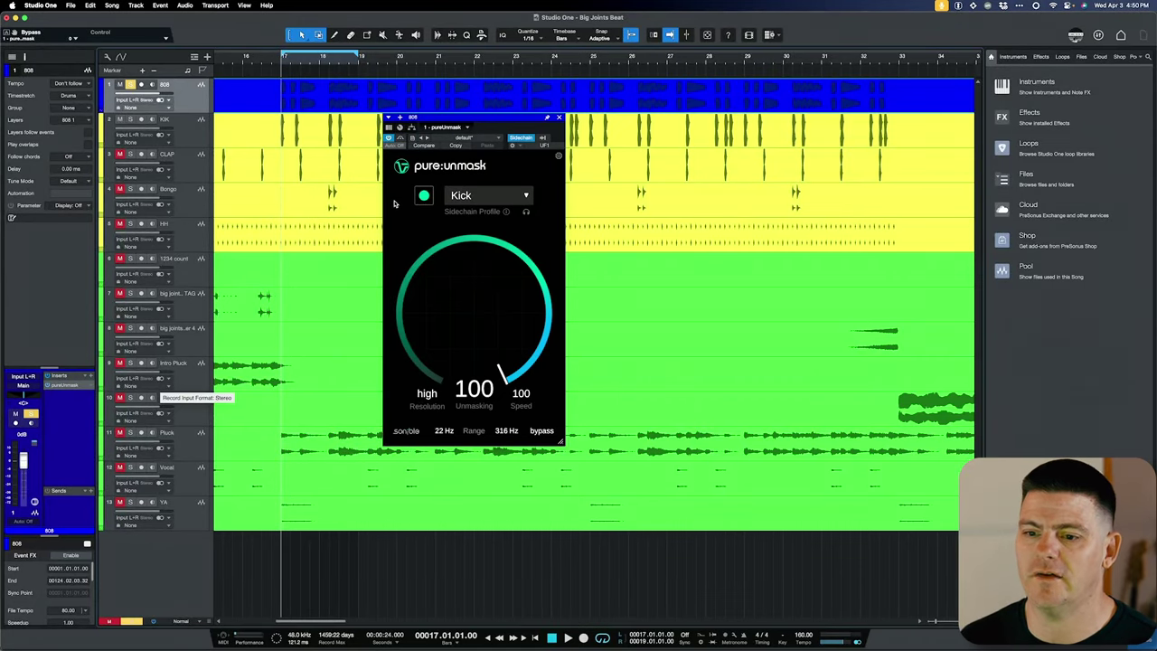
# - Play the soloed 808 with pure:unmask bypassed, then switch it back on
pyautogui.press('space')
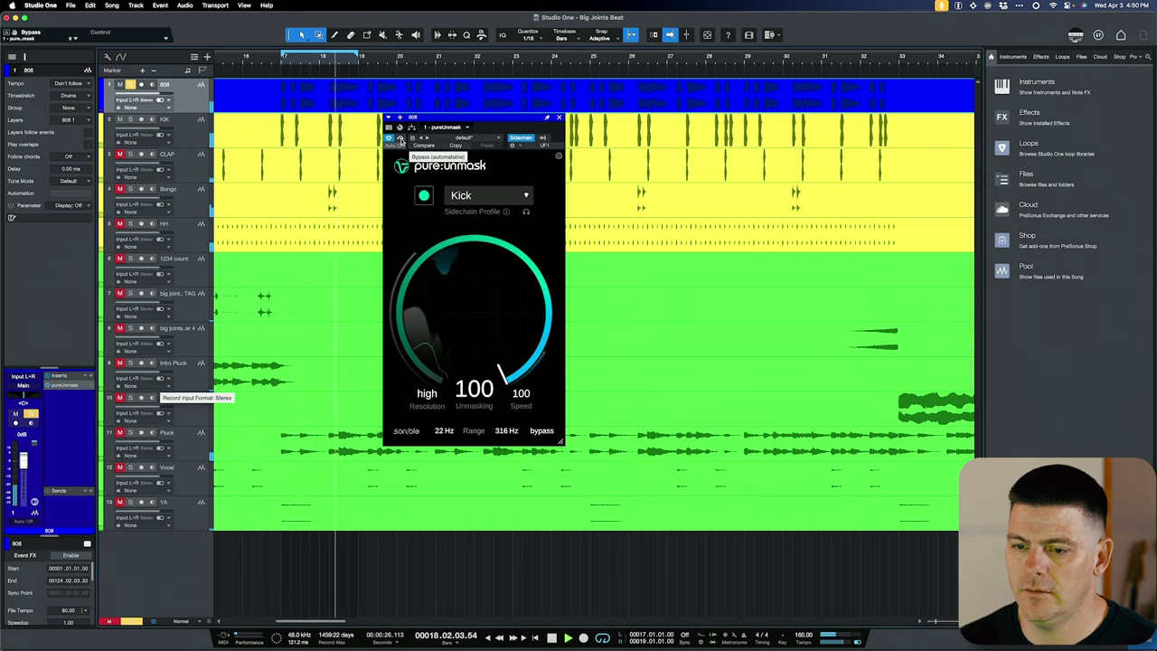
pyautogui.click(400, 141)
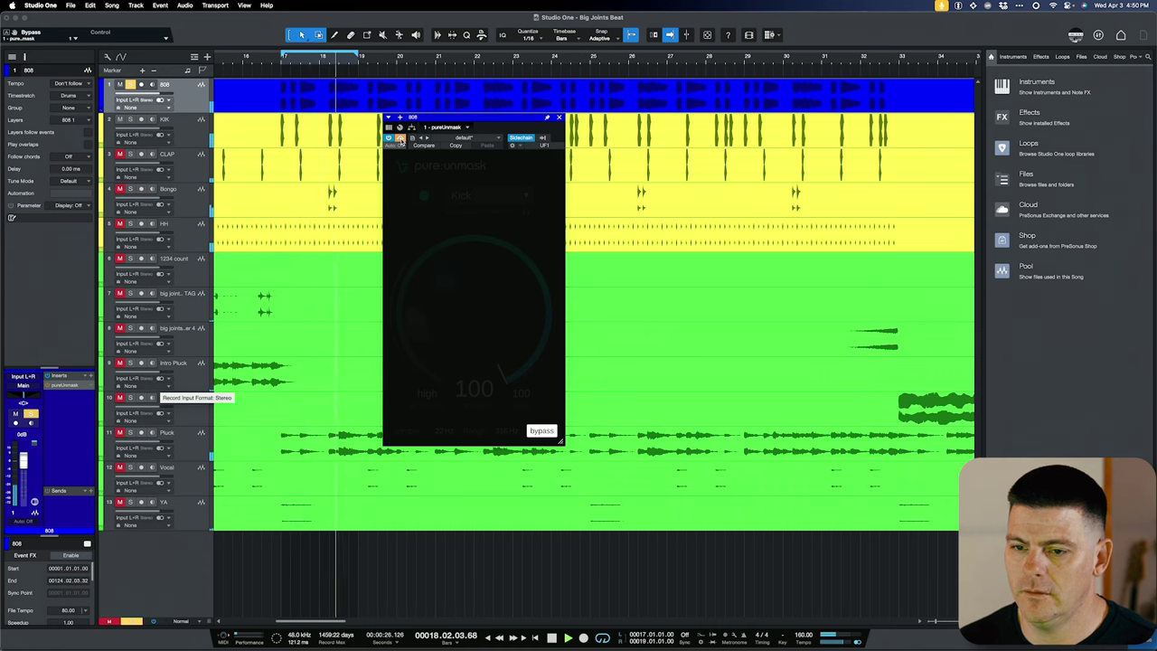
pyautogui.click(400, 141)
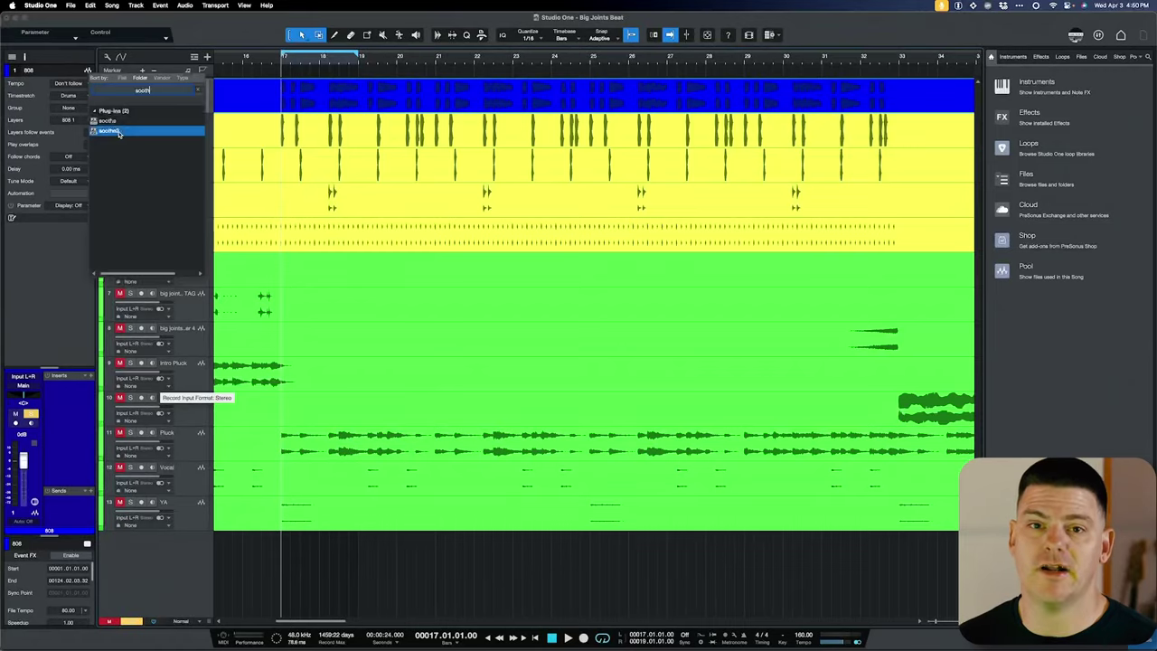
# - Load the JJ Bass SC preset in soothe2 on the 808
pyautogui.click(464, 137)
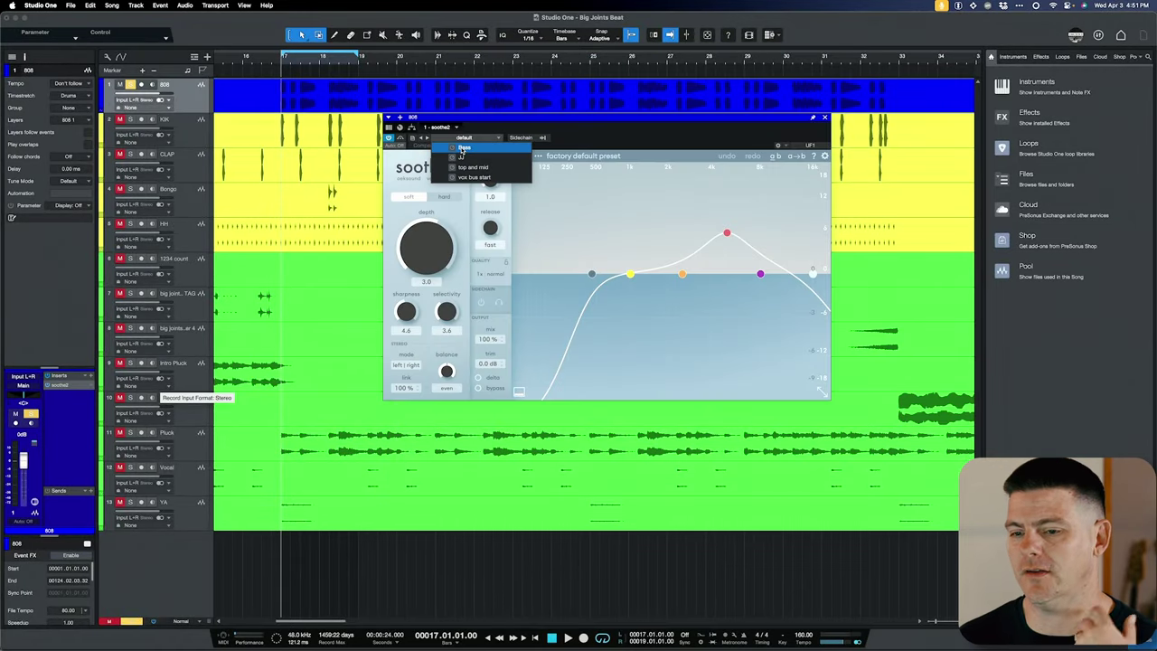
pyautogui.click(461, 157)
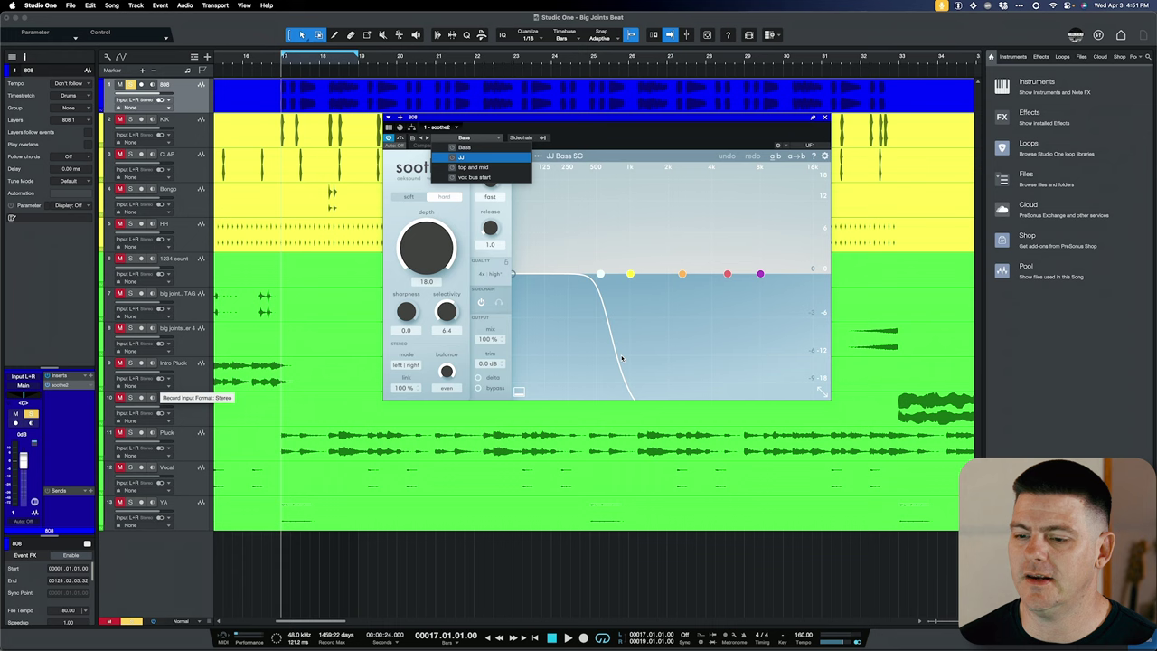
pyautogui.click(629, 209)
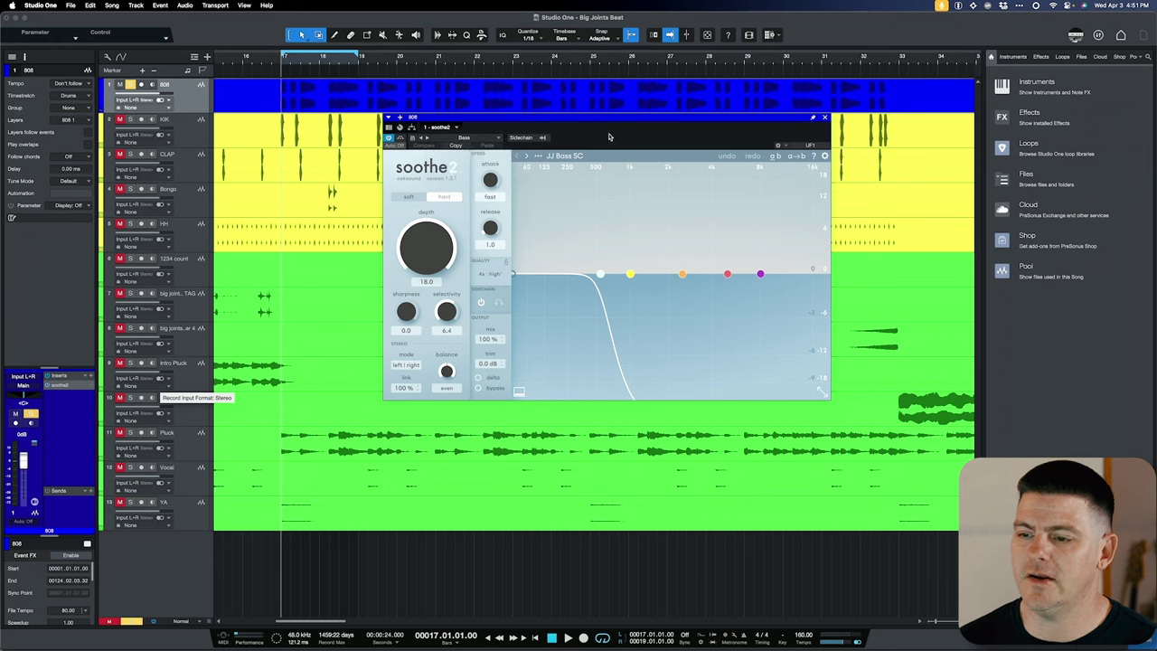
# - Set soothe2's sidechain source to KIK with playback stopped, returning to the 808 track
pyautogui.click(541, 138)
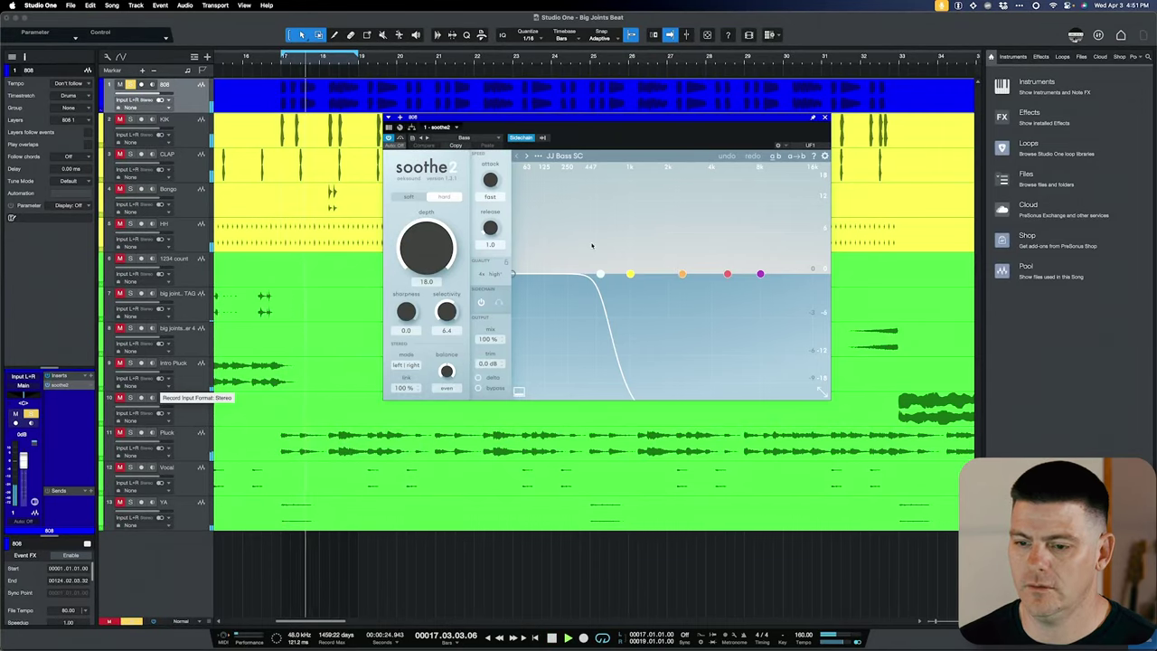
pyautogui.press('space')
pyautogui.press('space')
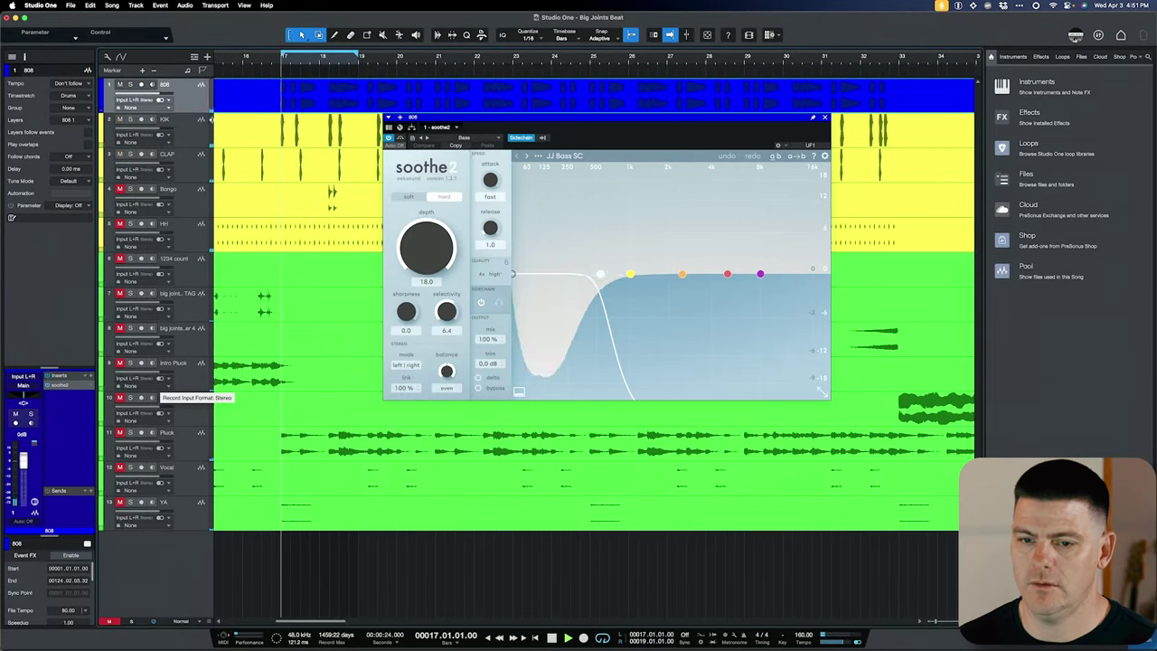
pyautogui.click(201, 135)
pyautogui.click(192, 107)
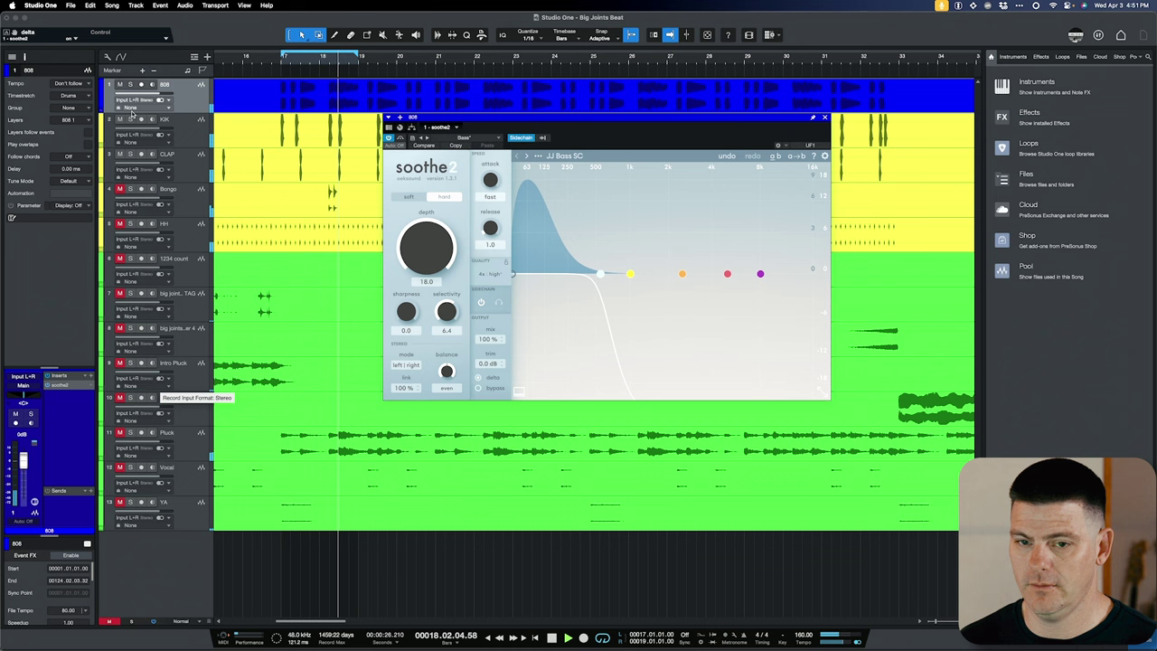
# - Solo track 1 (808) to audition soothe2's kick sidechain, then stop playback
pyautogui.click(131, 84)
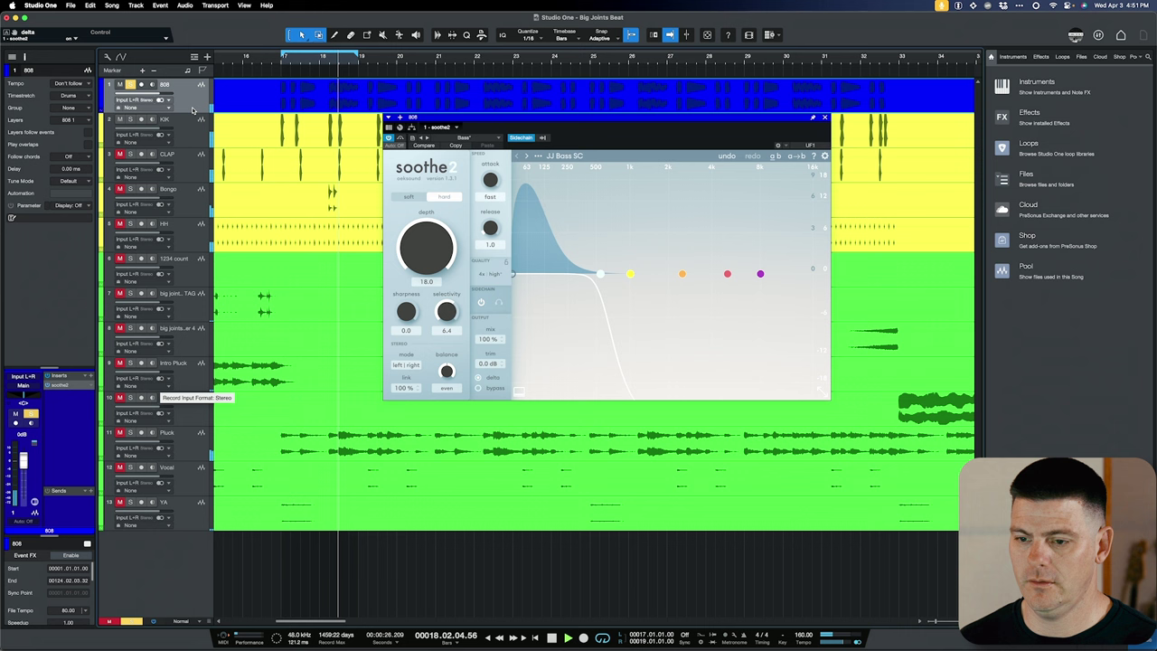
pyautogui.press('space')
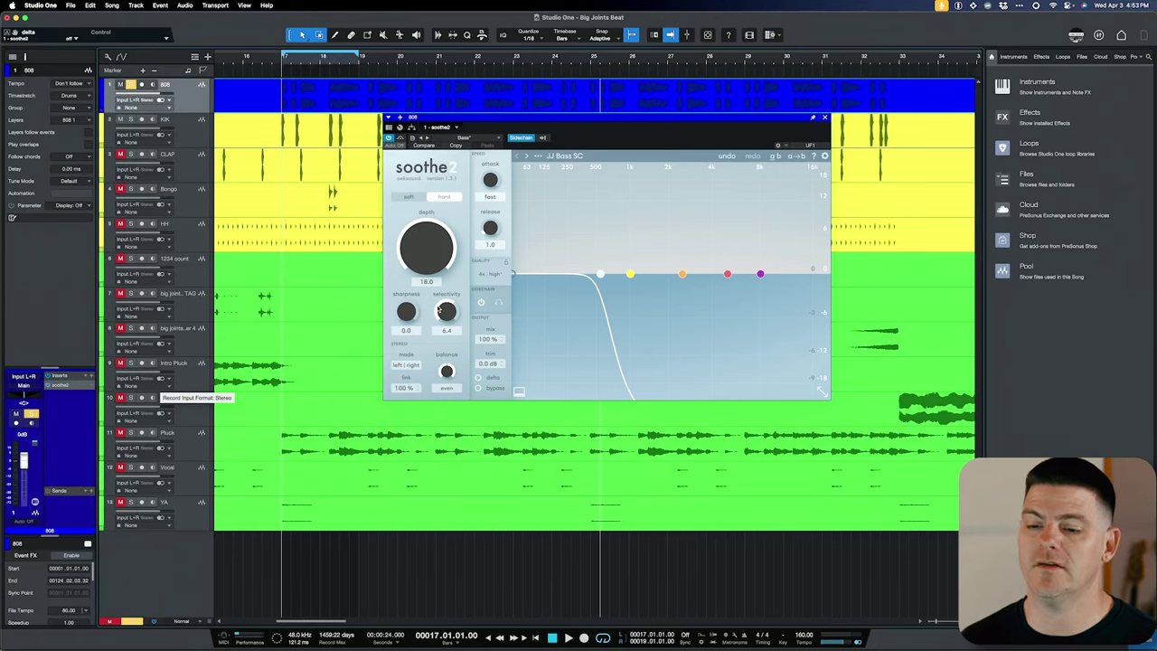
pyautogui.moveTo(439, 309)
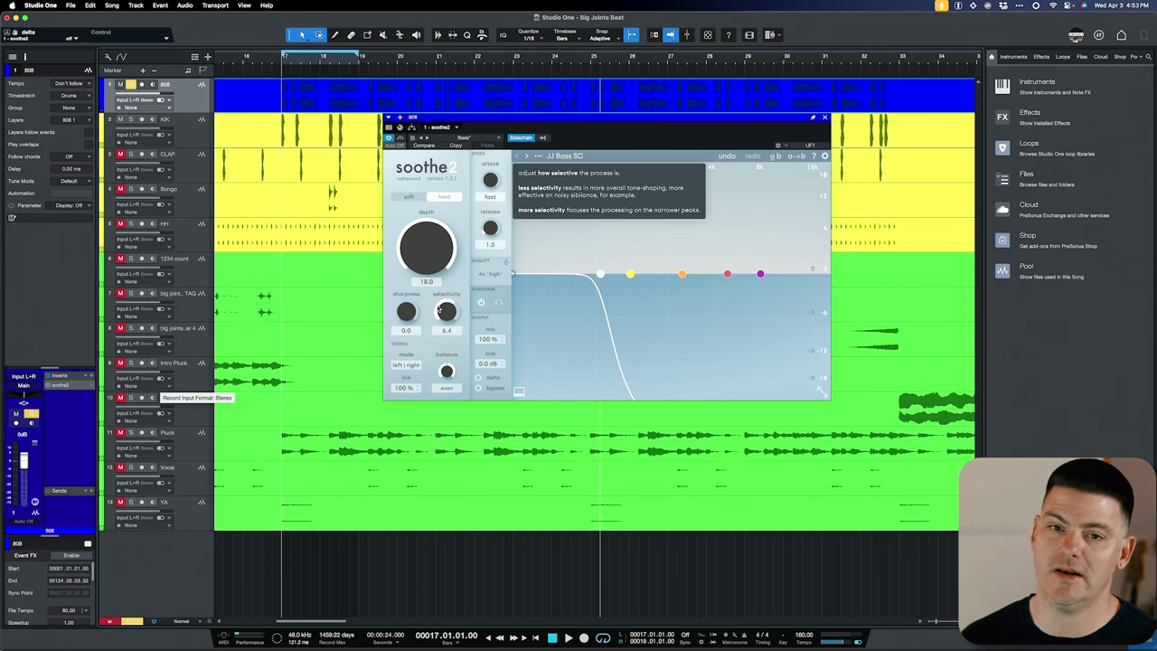